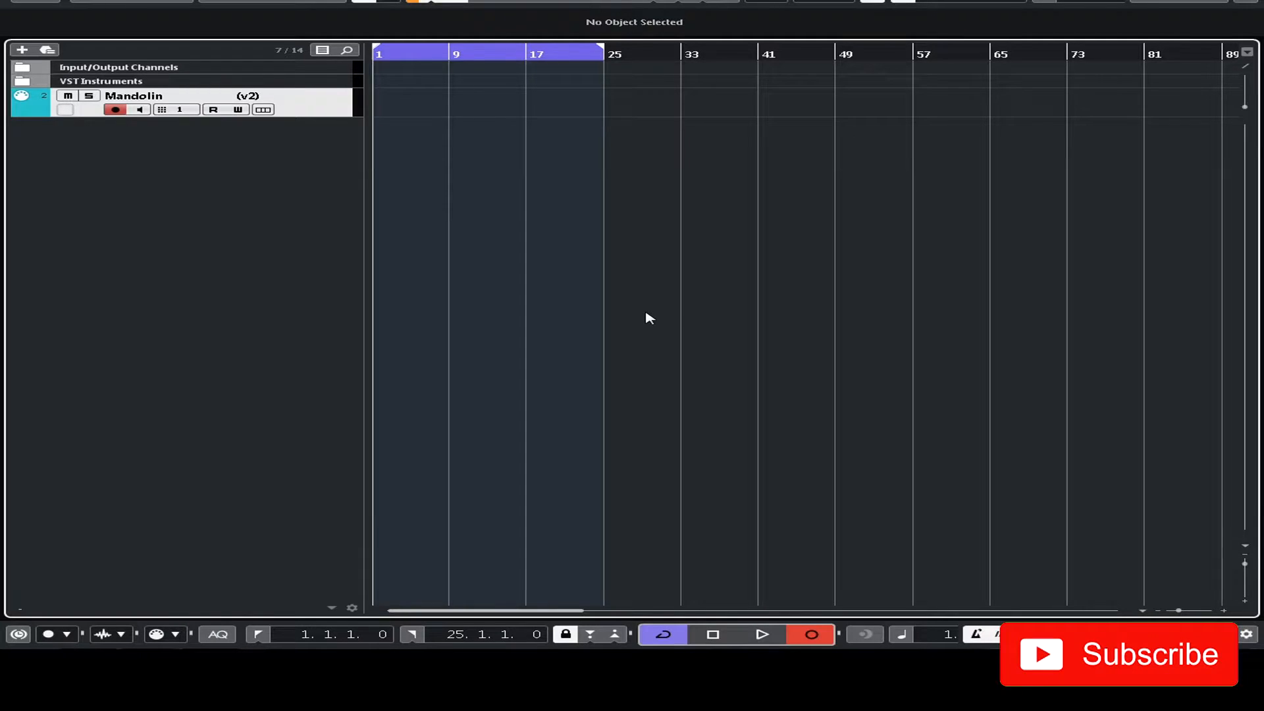
- Record a short mandolin phrase on the armed track from bar 1 and trim the recorded part's end to 5.3.4.60
{"action": "key", "text": "space"}
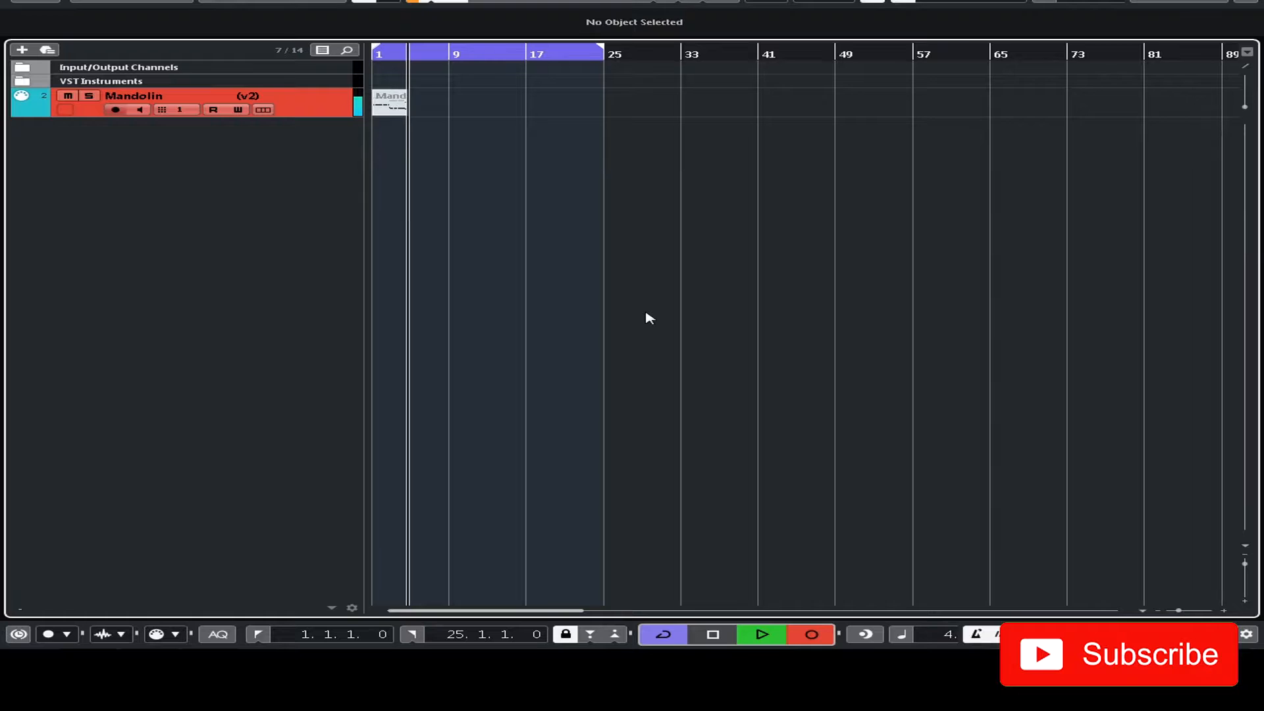
{"action": "key", "text": "space"}
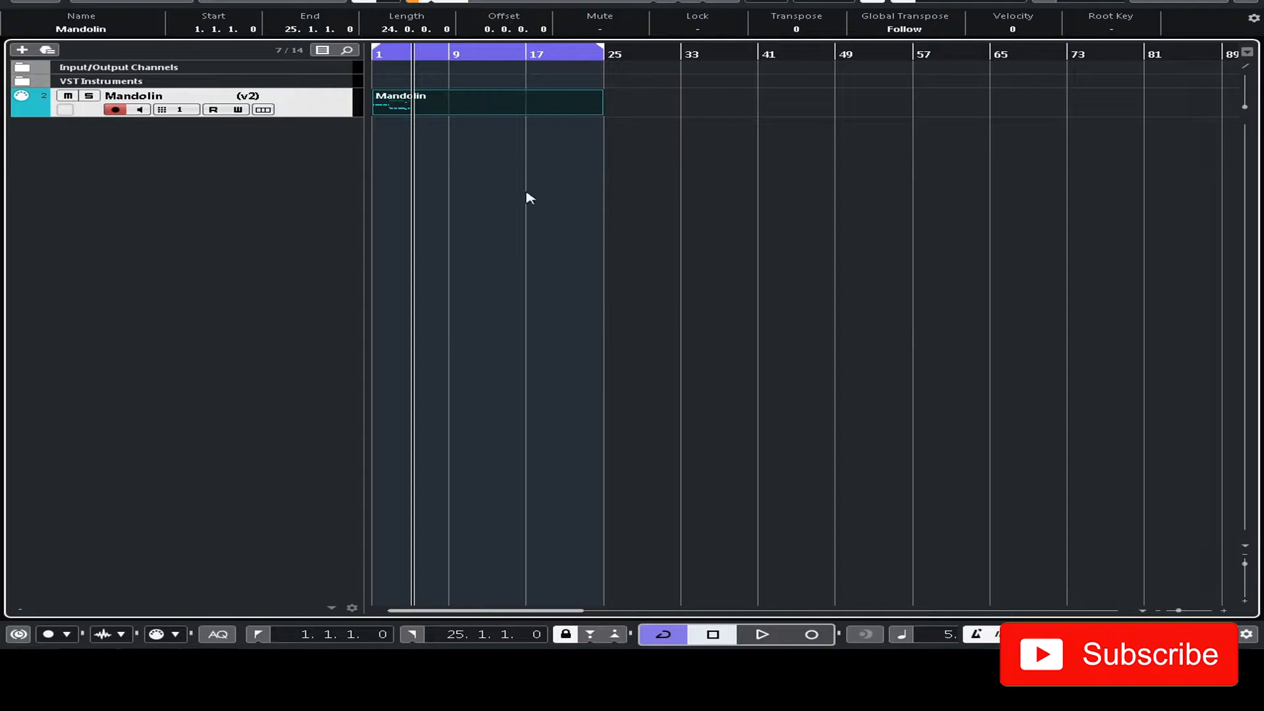
{"action": "left_click_drag", "start_coordinate": [595, 111], "coordinate": [410, 115]}
- Open the mandolin part in its own Key Editor window and select all its notes
{"action": "double_click", "coordinate": [394, 114]}
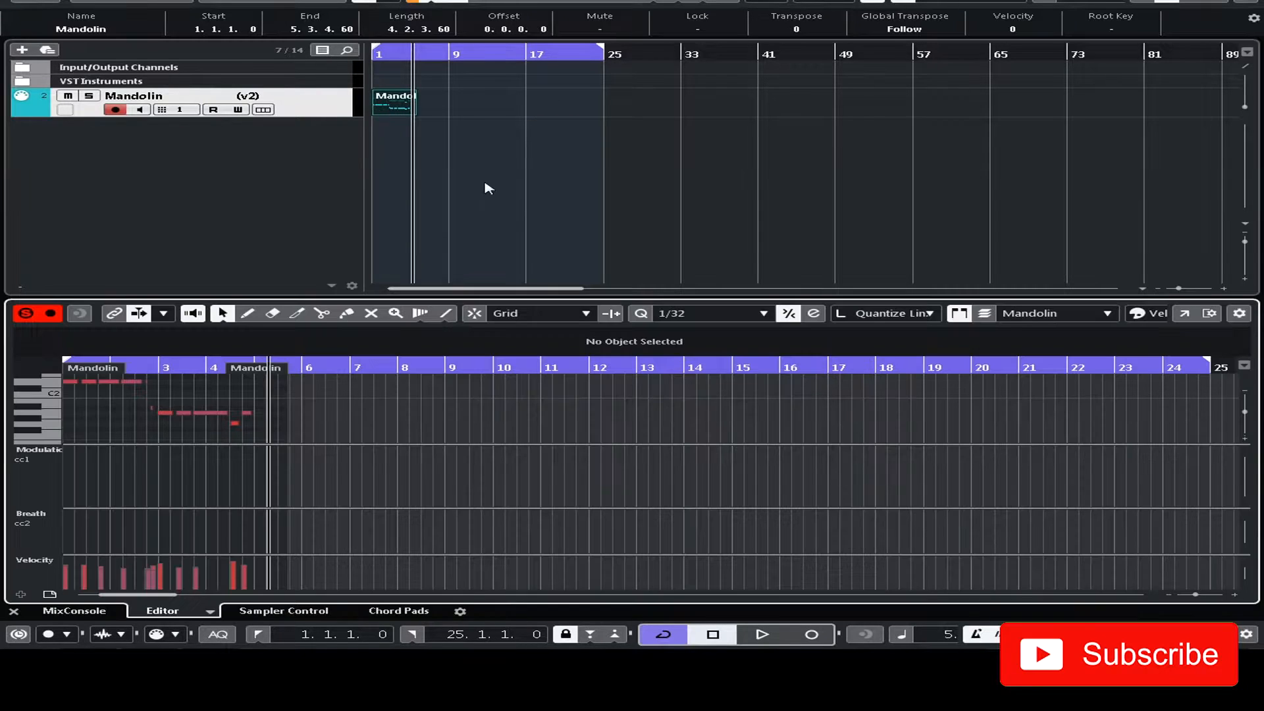
{"action": "left_click", "coordinate": [1184, 314]}
{"action": "scroll", "coordinate": [588, 243], "scroll_direction": "up", "scroll_amount": 3}
{"action": "left_click_drag", "start_coordinate": [751, 223], "coordinate": [311, 440]}
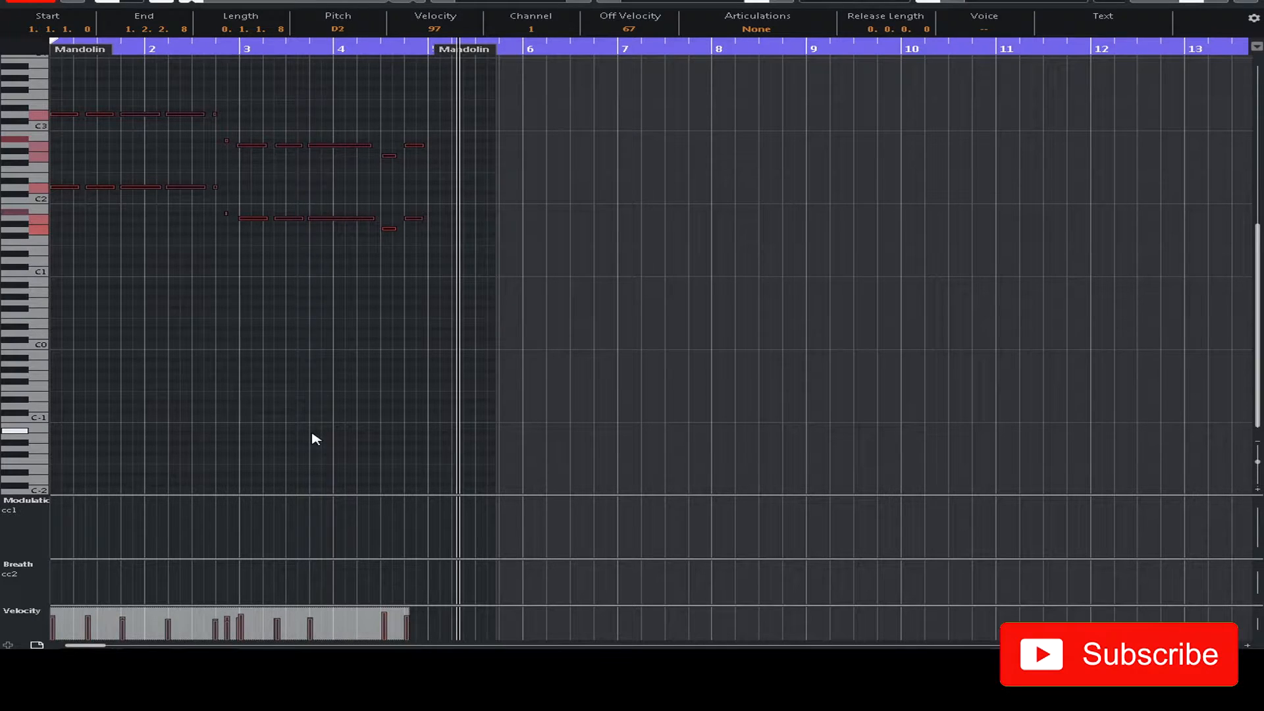
- Play back the recorded mandolin phrase and examine the timing and lengths of its notes around bars 2 and 3
{"action": "key", "text": "space"}
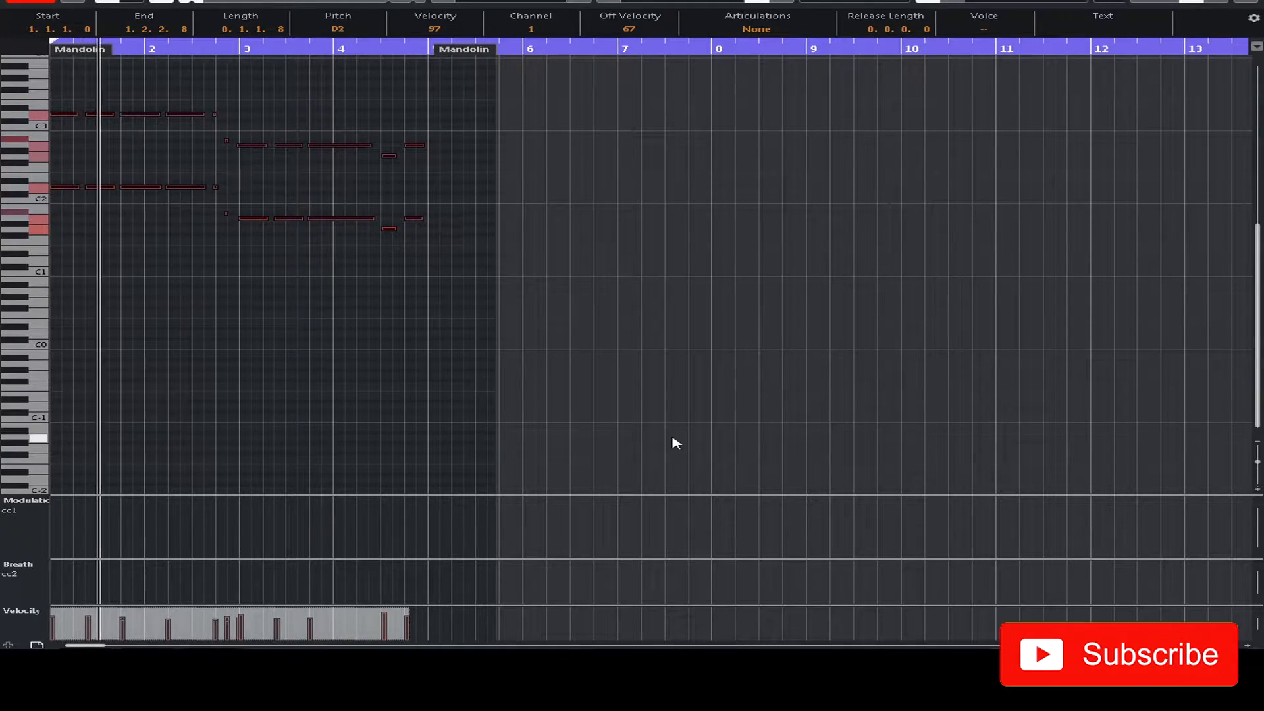
{"action": "key", "text": "g"}
{"action": "key", "text": "g"}
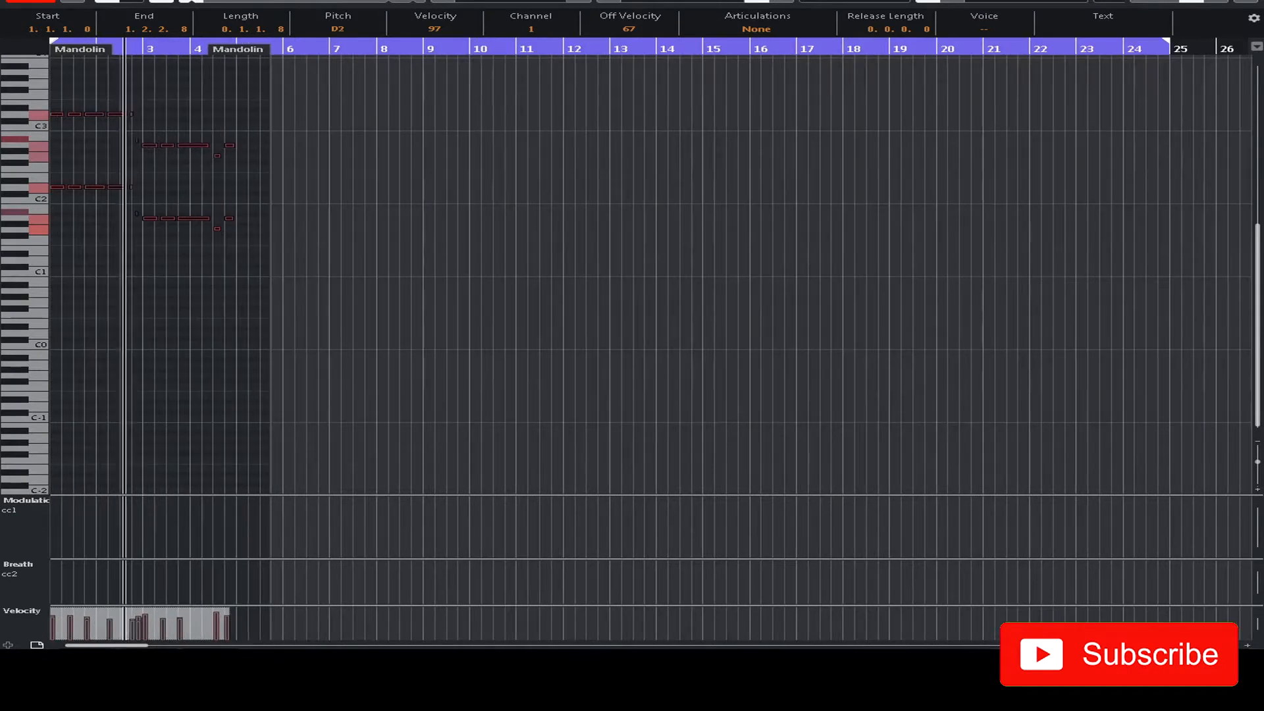
{"action": "key", "text": "h"}
{"action": "key", "text": "h"}
{"action": "key", "text": "h"}
{"action": "key", "text": "h"}
{"action": "key", "text": "h"}
{"action": "key", "text": "h"}
{"action": "key", "text": "h"}
{"action": "scroll", "coordinate": [711, 344], "scroll_direction": "up", "scroll_amount": 3}
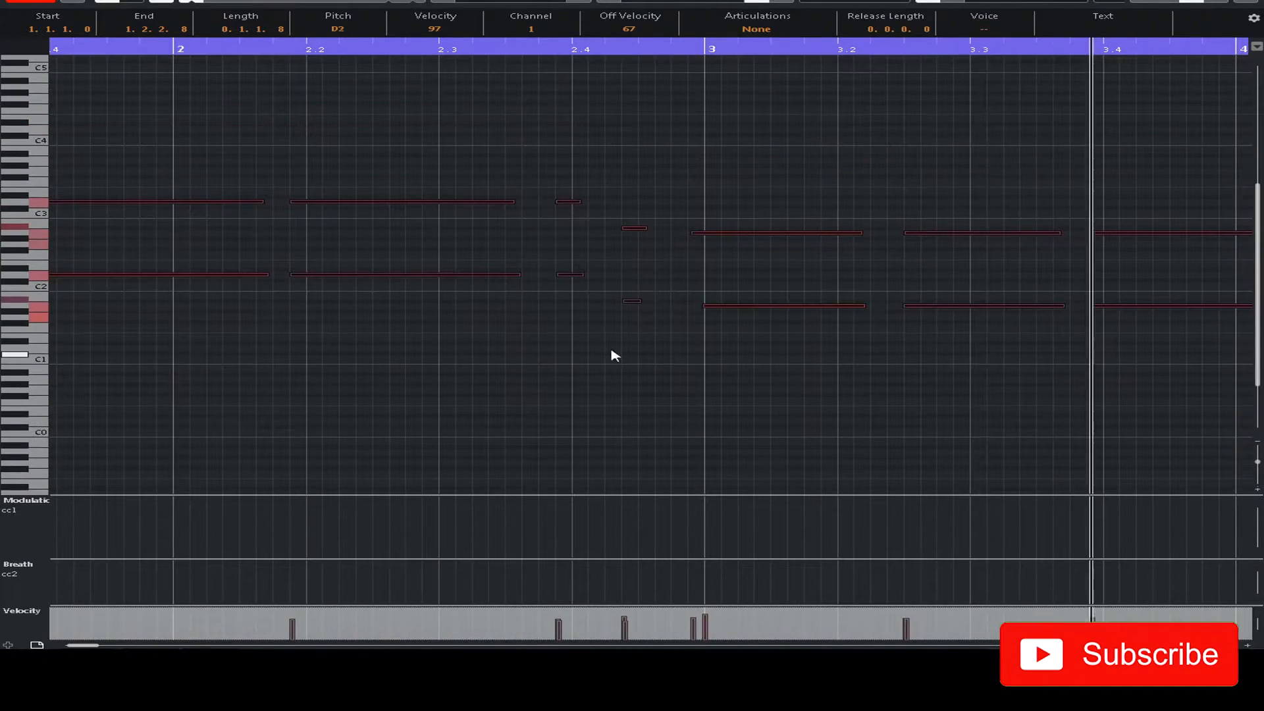
{"action": "left_click", "coordinate": [602, 342]}
{"action": "key", "text": "space"}
{"action": "key", "text": "g"}
{"action": "key", "text": "g"}
{"action": "key", "text": "g"}
{"action": "key", "text": "g"}
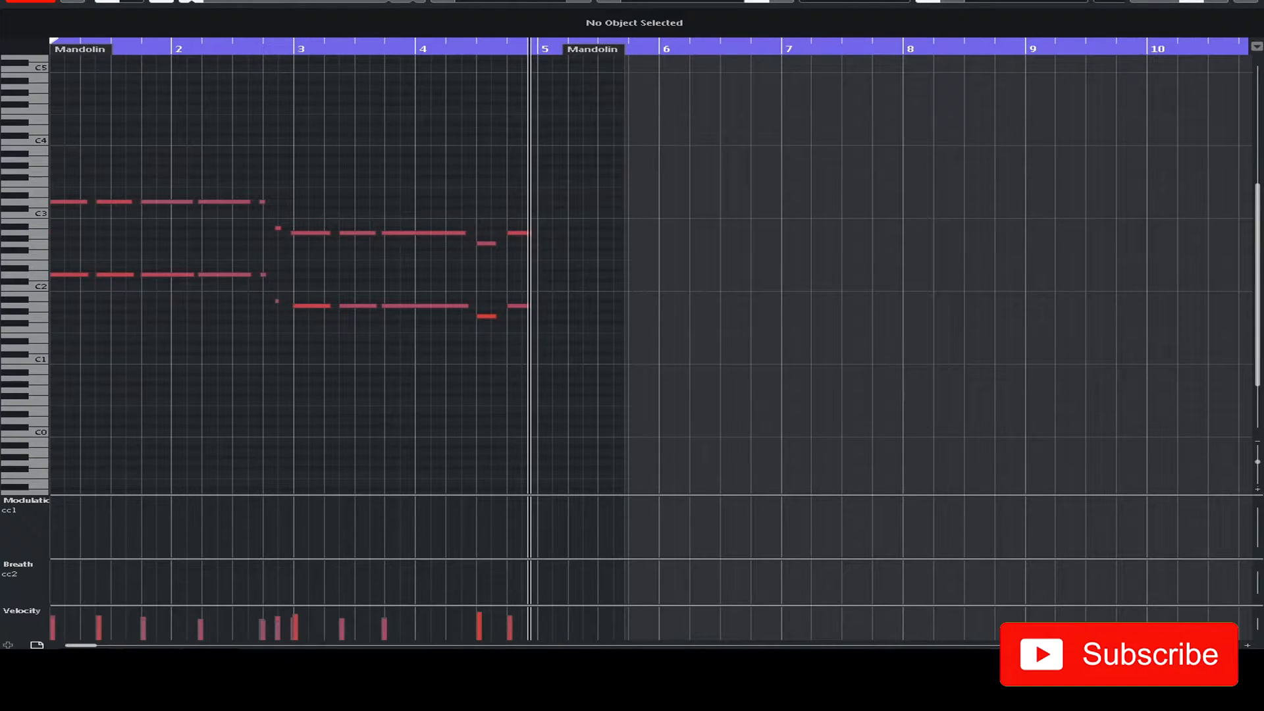
- Lengthen the four short mandolin notes just before bar 3 to about half a beat each
{"action": "left_click", "coordinate": [242, 48]}
{"action": "key", "text": "h"}
{"action": "key", "text": "h"}
{"action": "key", "text": "h"}
{"action": "key", "text": "h"}
{"action": "left_click_drag", "start_coordinate": [427, 214], "coordinate": [593, 314]}
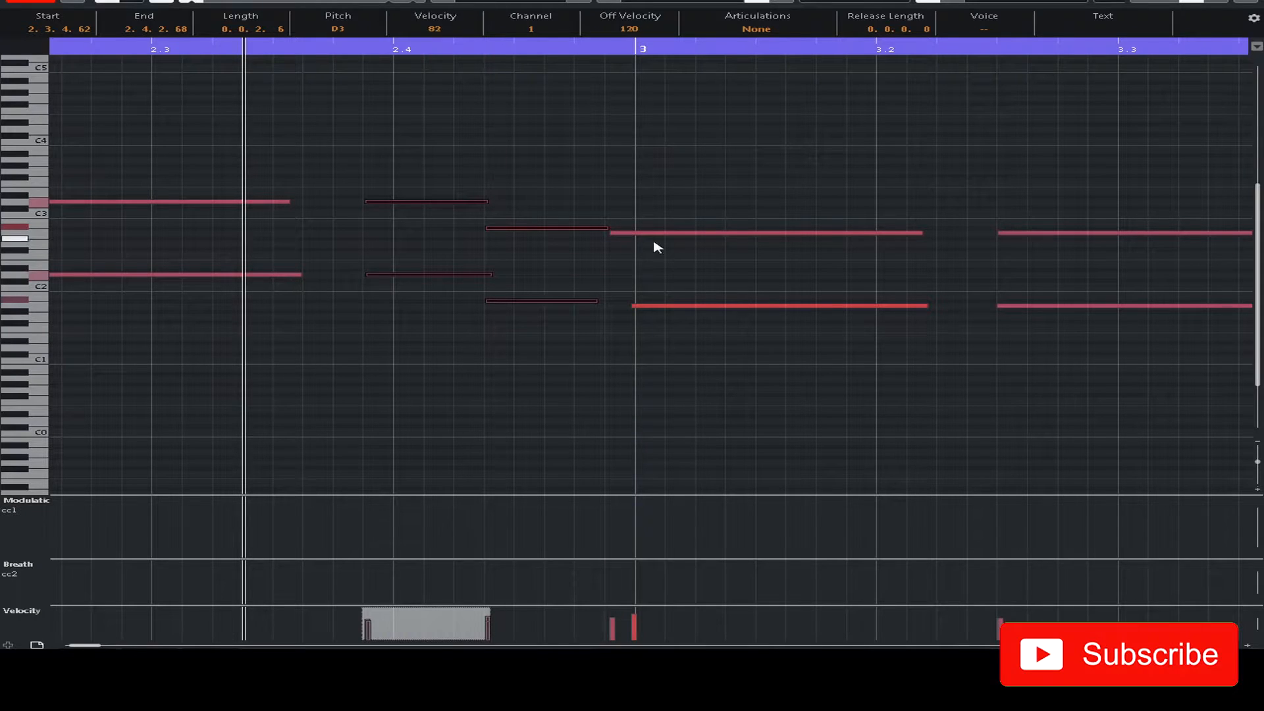
{"action": "left_click_drag", "start_coordinate": [649, 236], "coordinate": [681, 242]}
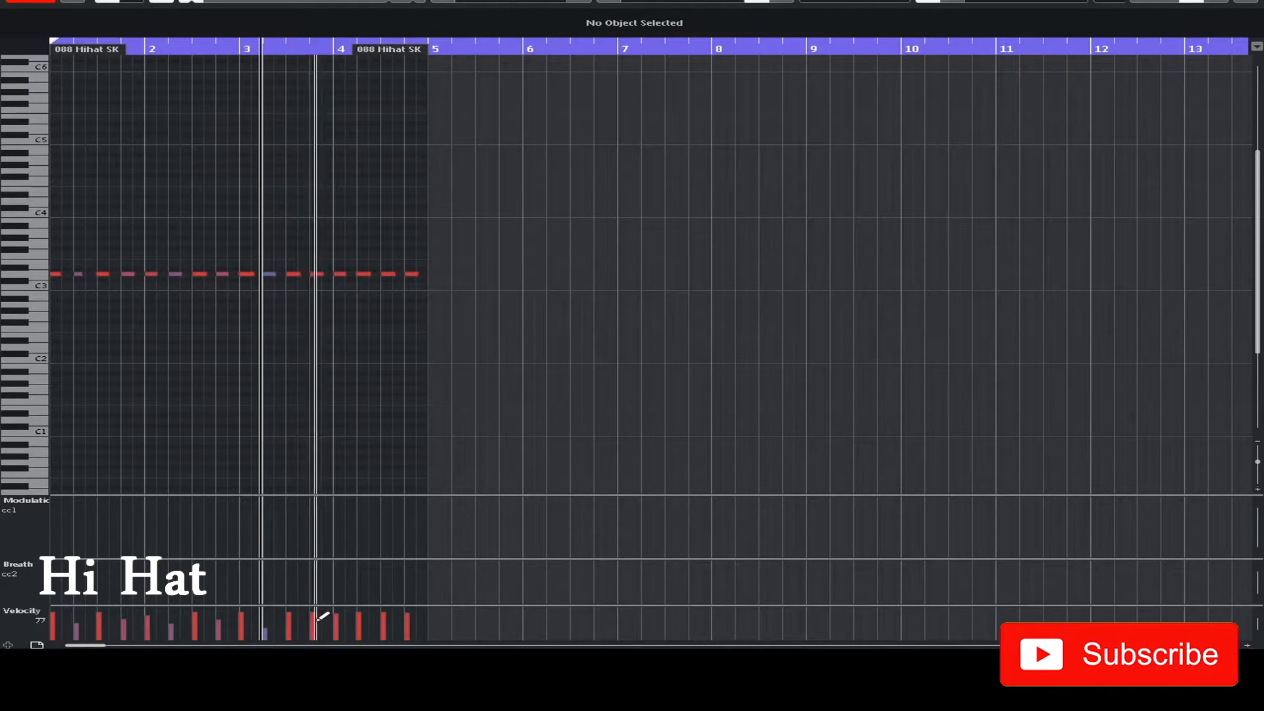
- Lower the velocities of alternate hi-hat hits from late bar 3 through bar 4 and play the pattern
{"action": "left_click_drag", "start_coordinate": [307, 621], "coordinate": [313, 623]}
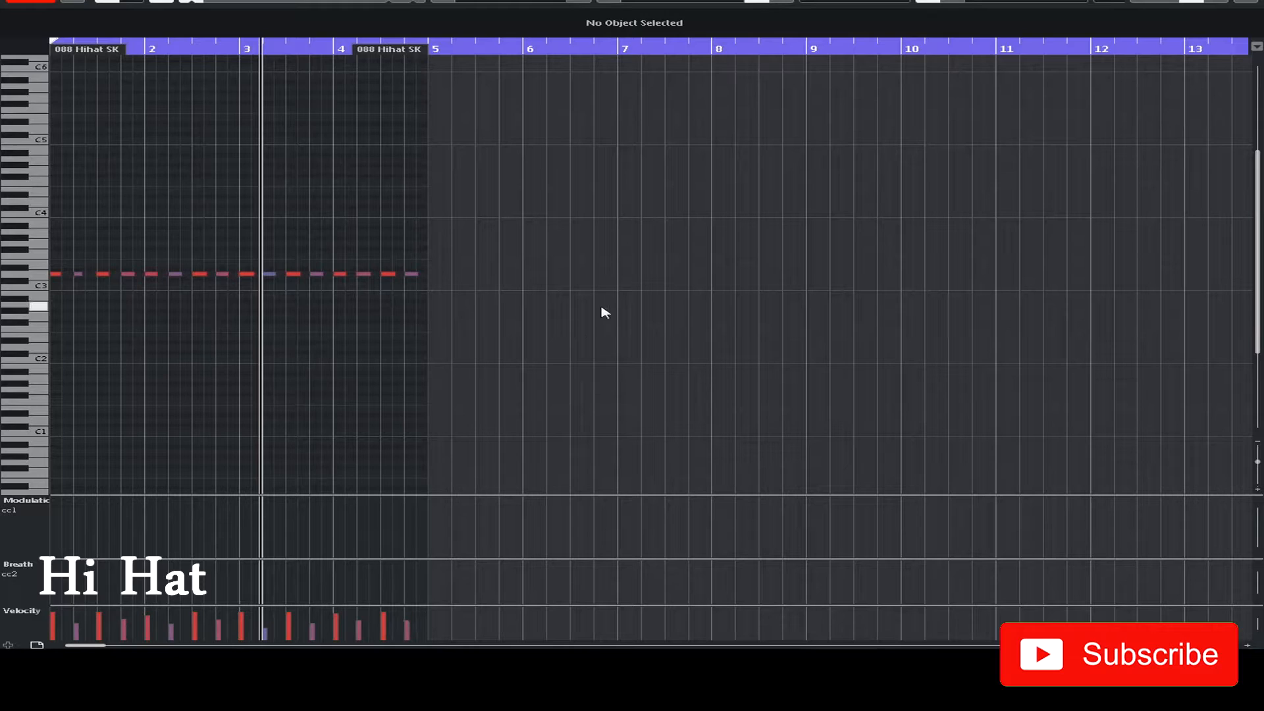
{"action": "key", "text": "space"}
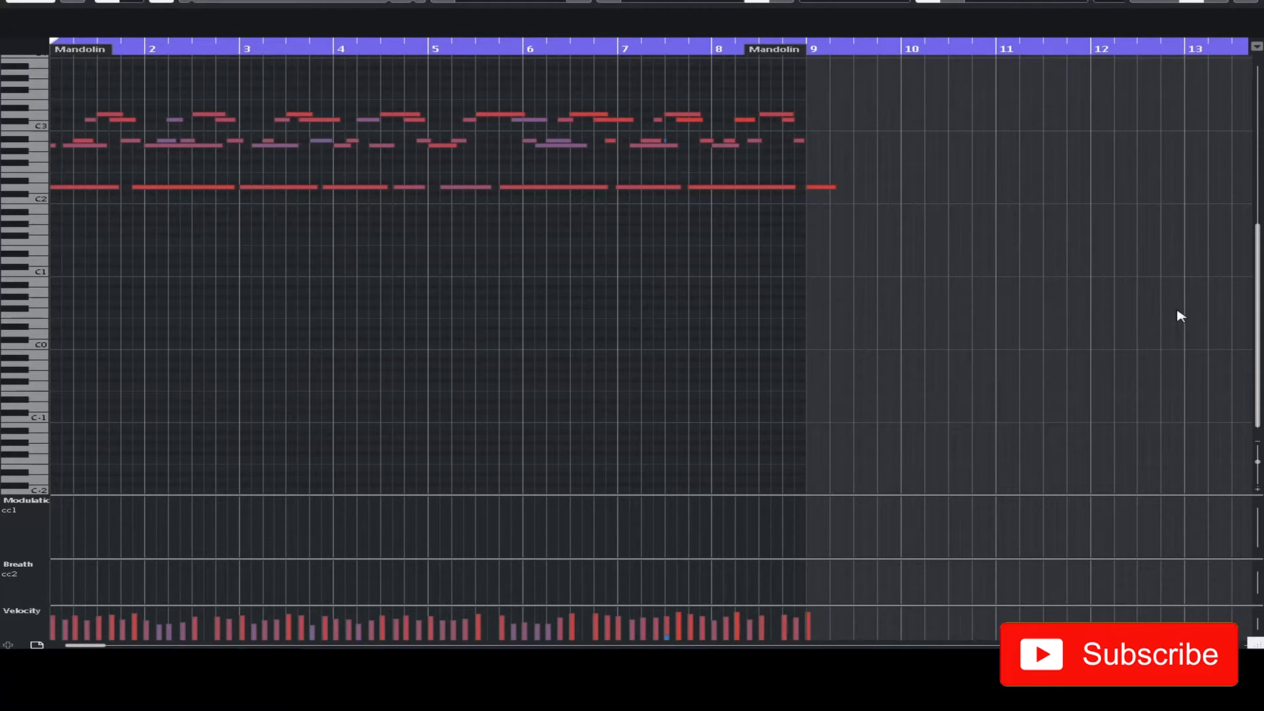
- Play the second mandolin melody from bar 1
{"action": "key", "text": "space"}
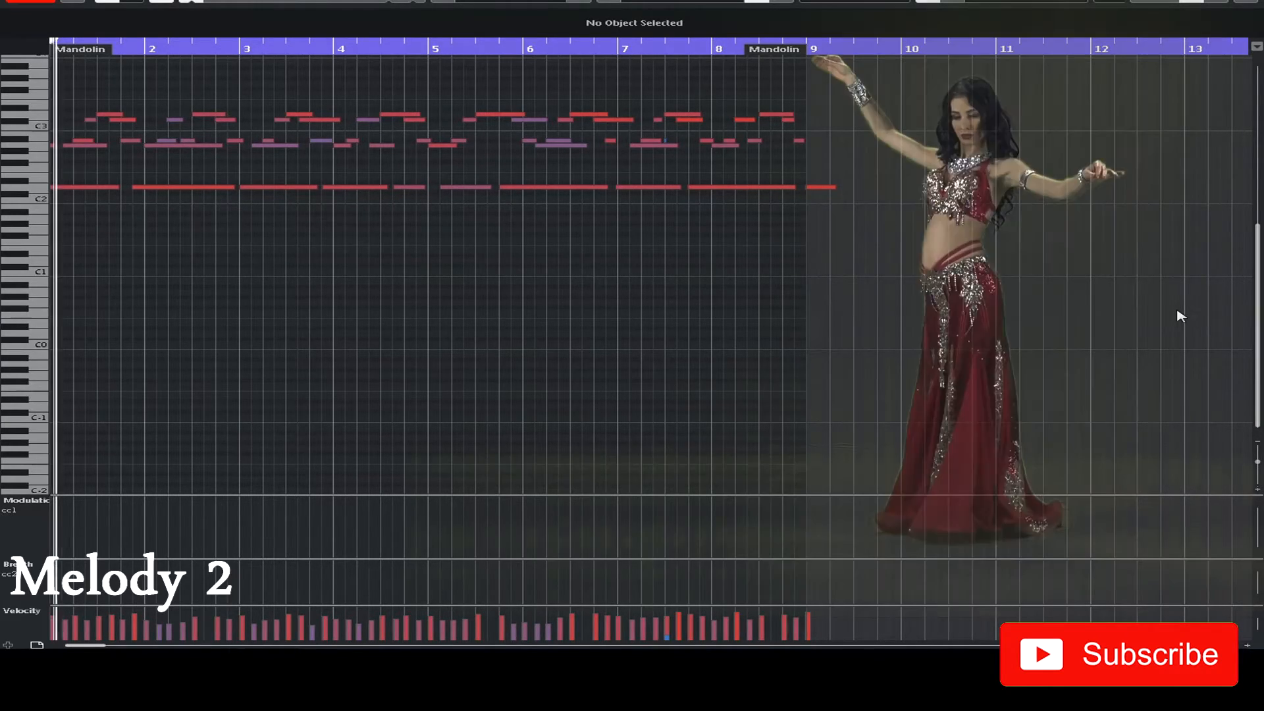